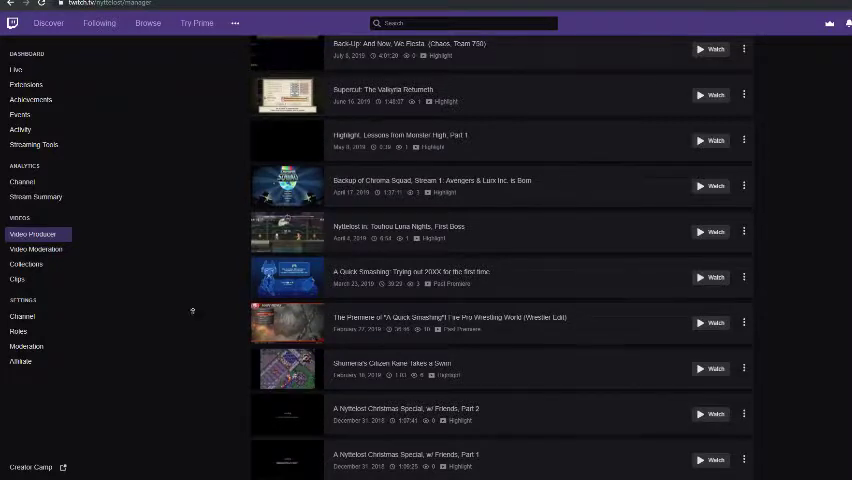
{"action": "scroll", "coordinate": [196, 320], "scroll_direction": "up", "scroll_amount": 3}
{"action": "scroll", "coordinate": [196, 310], "scroll_direction": "up", "scroll_amount": 3}
{"action": "scroll", "coordinate": [192, 301], "scroll_direction": "up", "scroll_amount": 2}
{"action": "scroll", "coordinate": [192, 301], "scroll_direction": "up", "scroll_amount": 2}
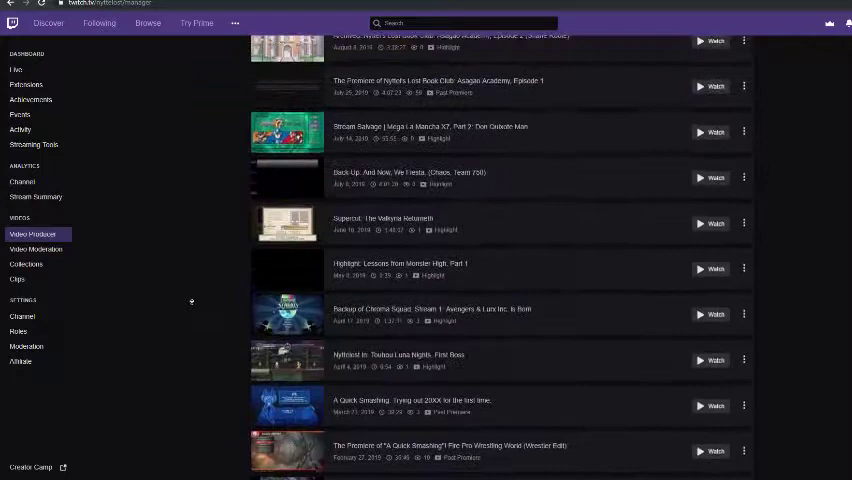
{"action": "scroll", "coordinate": [190, 295], "scroll_direction": "up", "scroll_amount": 1}
{"action": "scroll", "coordinate": [188, 283], "scroll_direction": "down", "scroll_amount": 1}
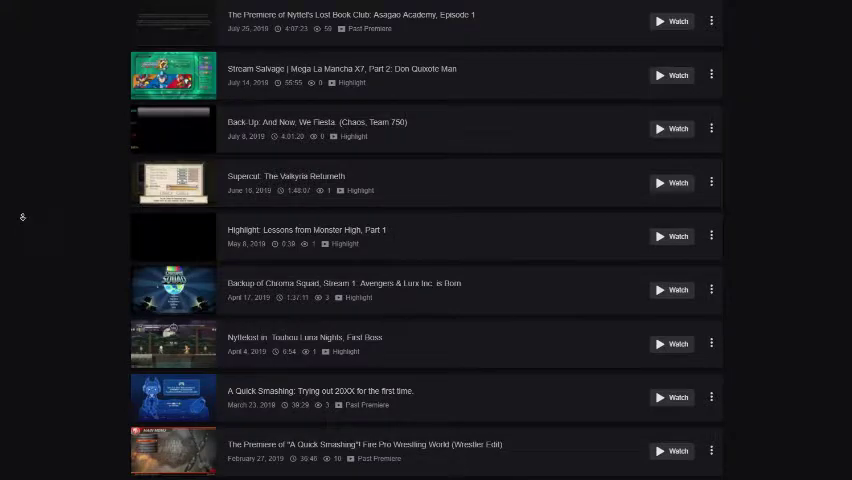
{"action": "scroll", "coordinate": [22, 230], "scroll_direction": "down", "scroll_amount": 2}
{"action": "scroll", "coordinate": [22, 248], "scroll_direction": "up", "scroll_amount": 5}
{"action": "scroll", "coordinate": [22, 248], "scroll_direction": "up", "scroll_amount": 2}
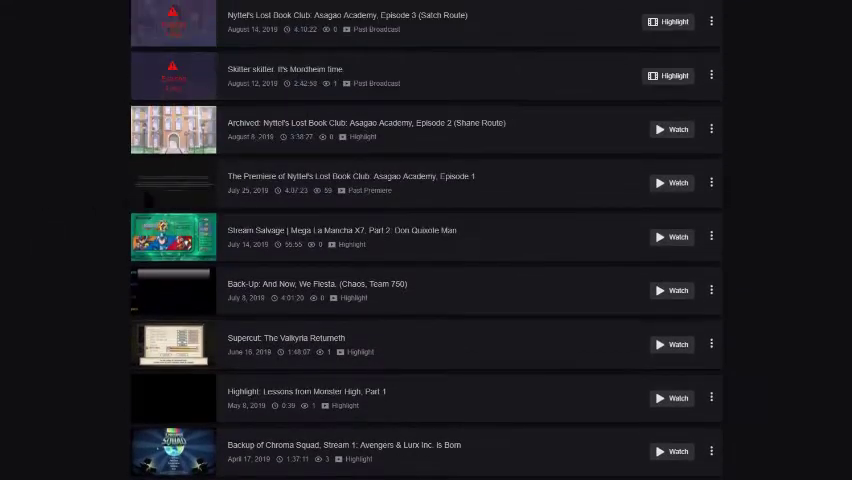